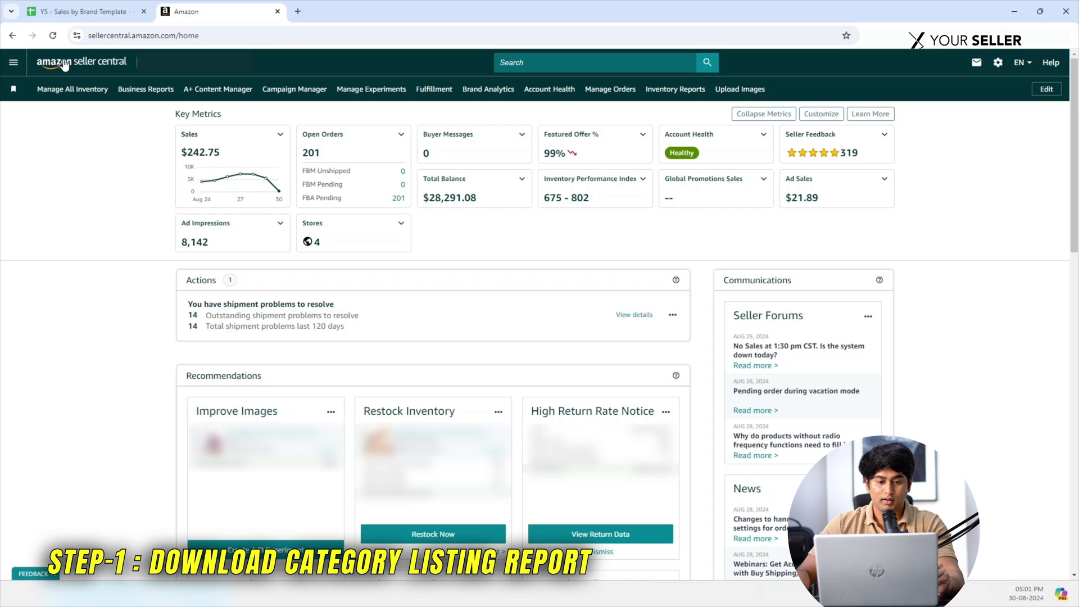
Go to Seller Central's Inventory Reports and pick Category Listings Report as the report type.
{"action": "left_click", "coordinate": [13, 62]}
{"action": "left_click", "coordinate": [52, 268]}
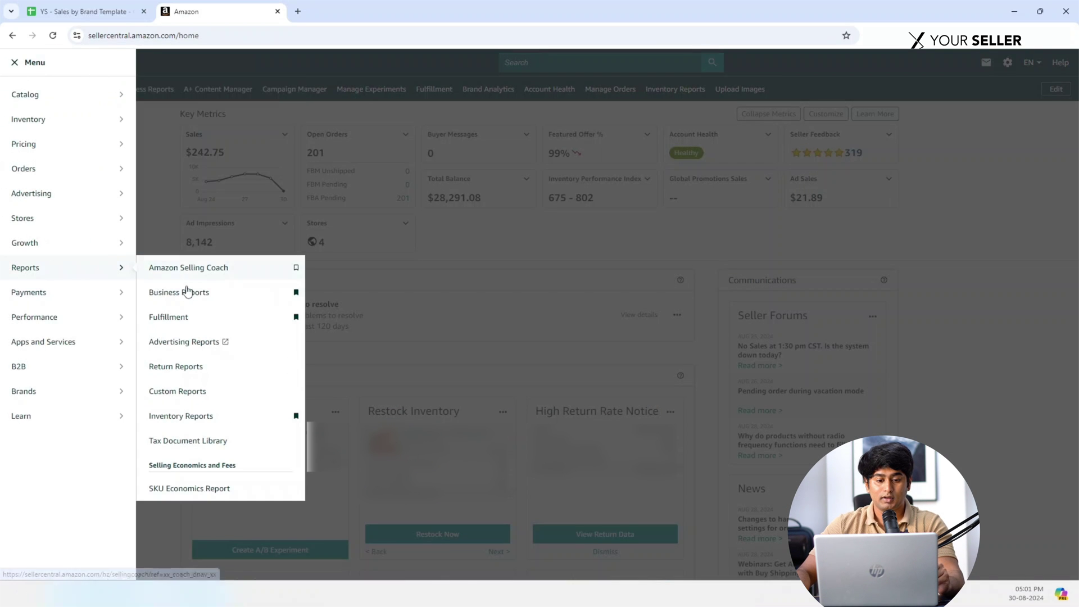
{"action": "left_click", "coordinate": [183, 415]}
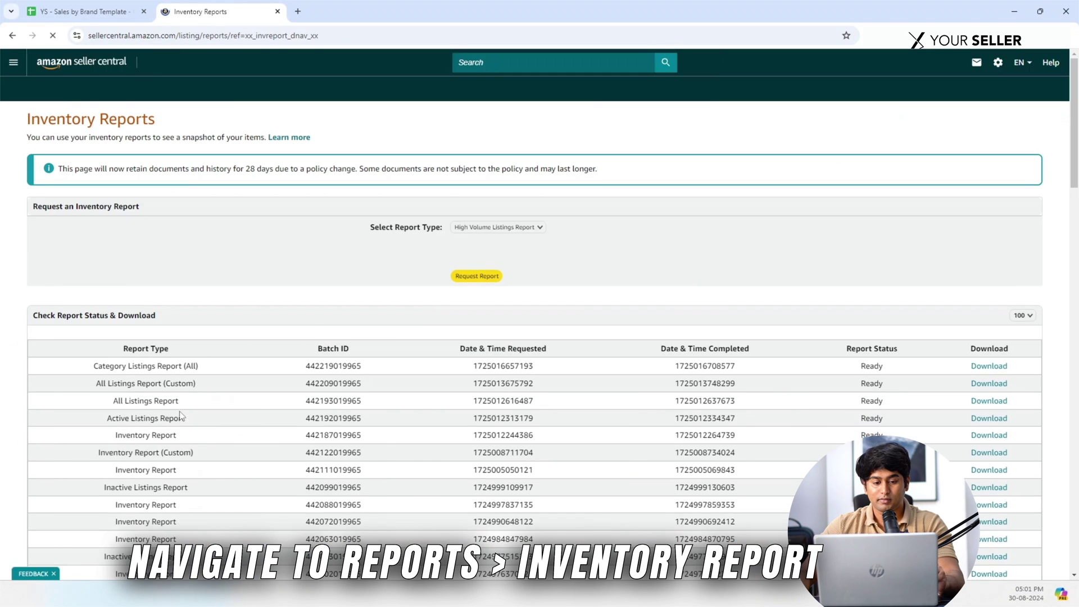
{"action": "left_click_drag", "start_coordinate": [414, 224], "coordinate": [364, 233]}
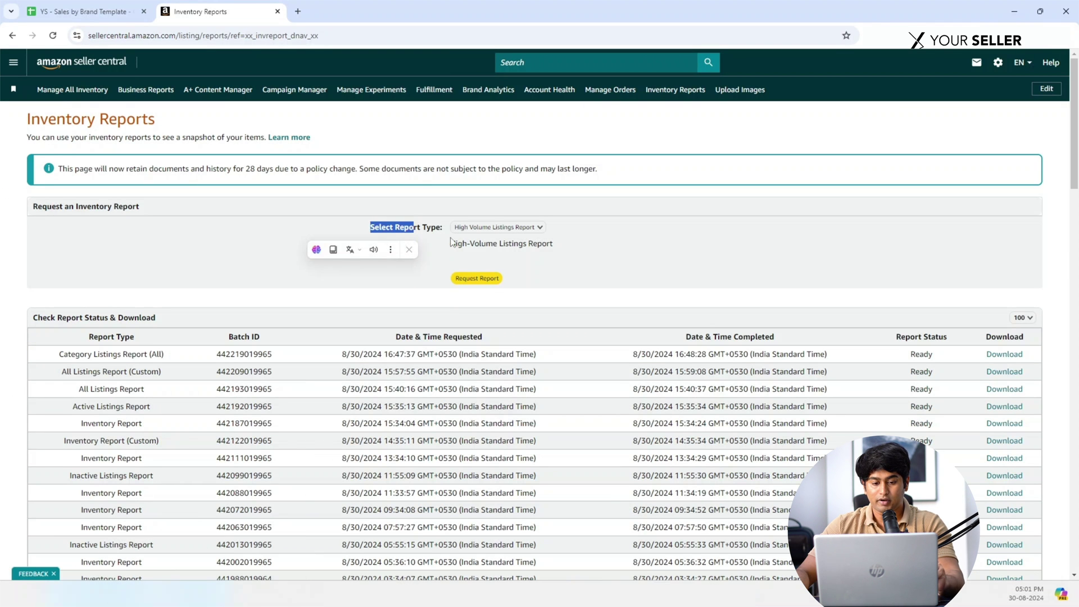
{"action": "left_click", "coordinate": [471, 228]}
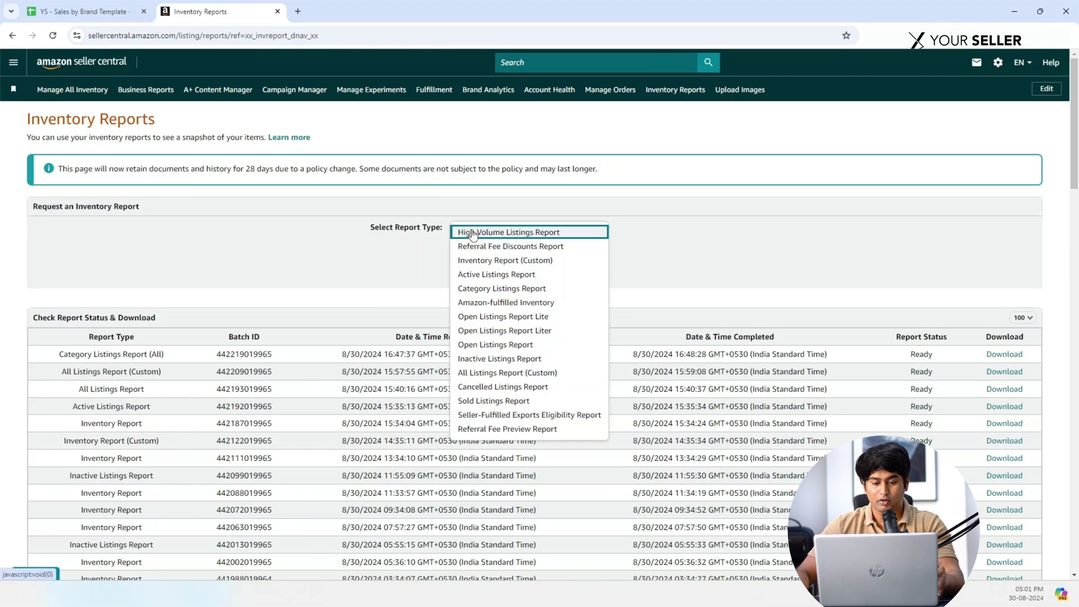
{"action": "left_click", "coordinate": [490, 290]}
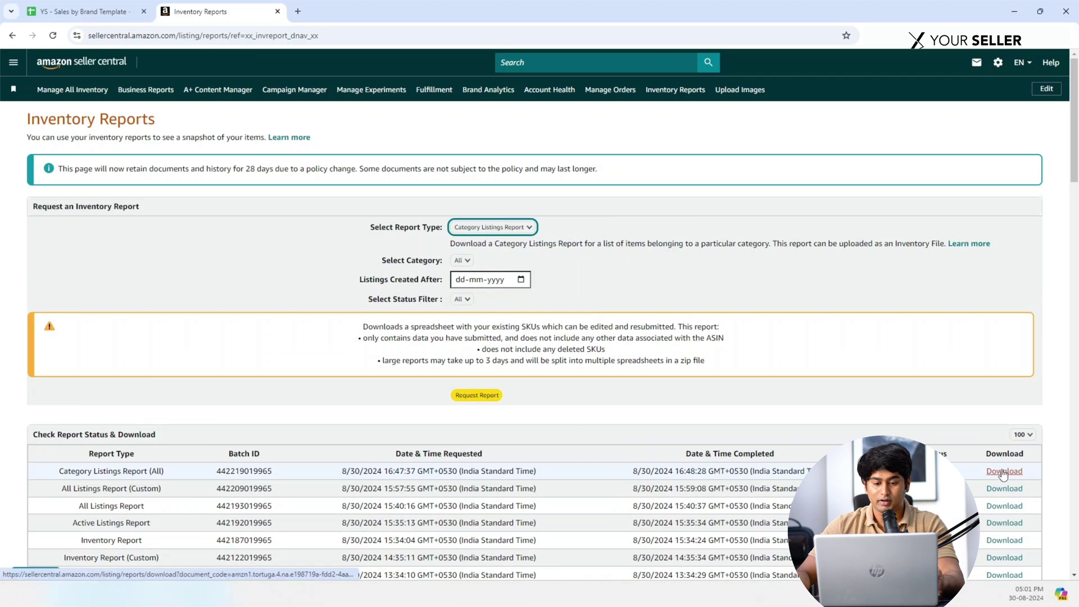
Copy columns D:E (Seller SKU and Brand Name) from the Category Listings Report workbook in Excel.
{"action": "mouse_move", "coordinate": [709, 594]}
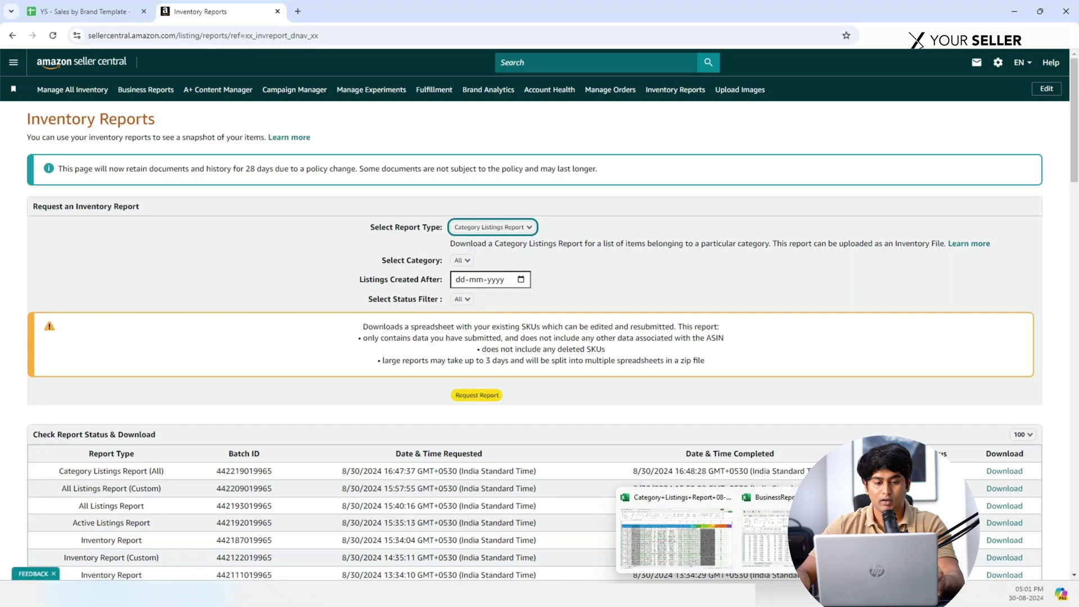
{"action": "left_click", "coordinate": [700, 553]}
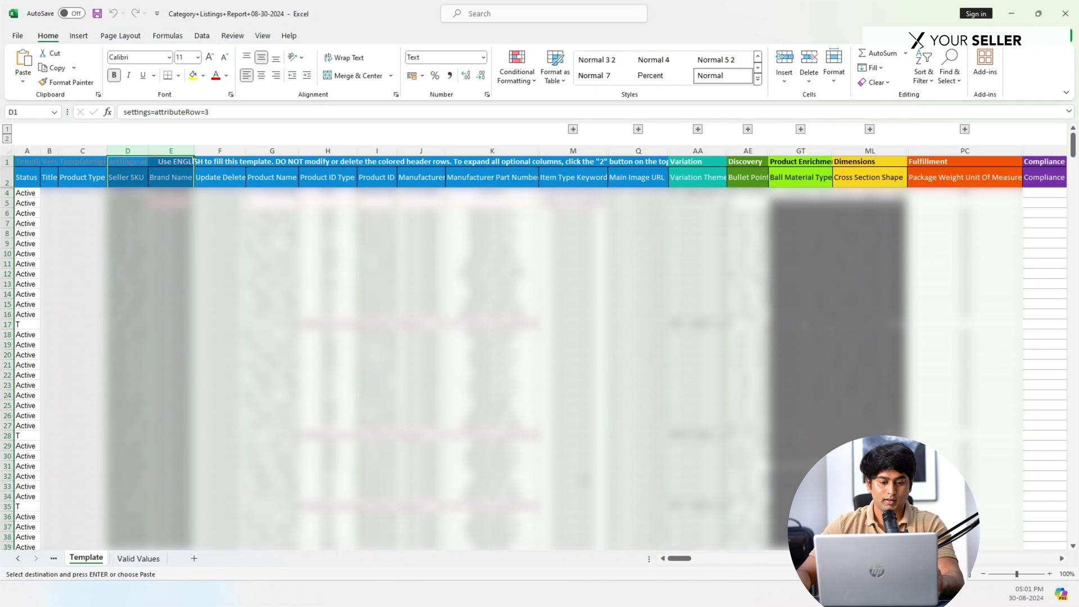
{"action": "left_click", "coordinate": [128, 192]}
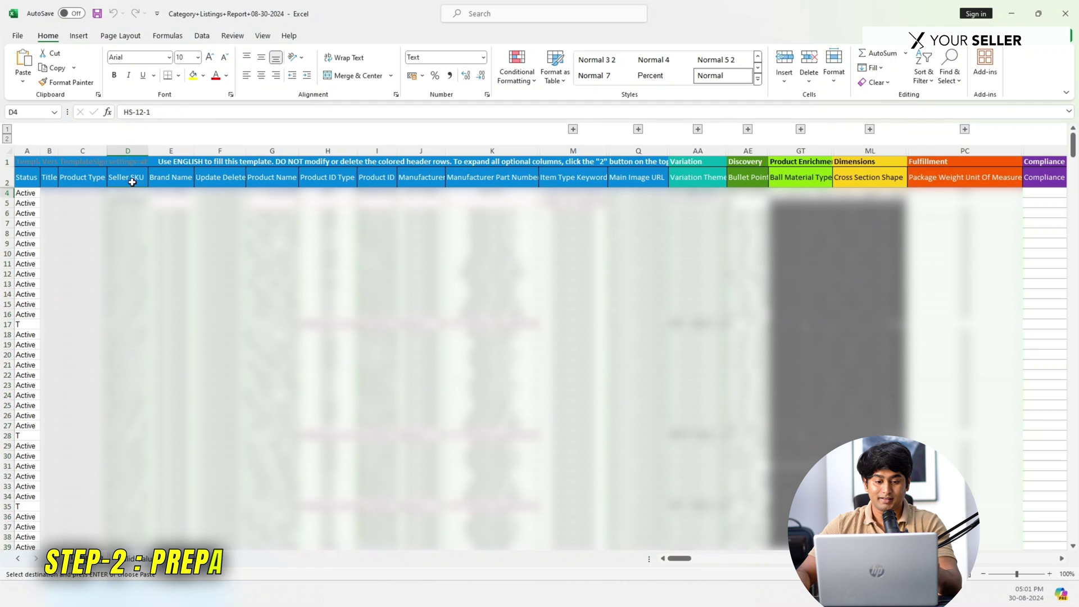
{"action": "left_click", "coordinate": [127, 151]}
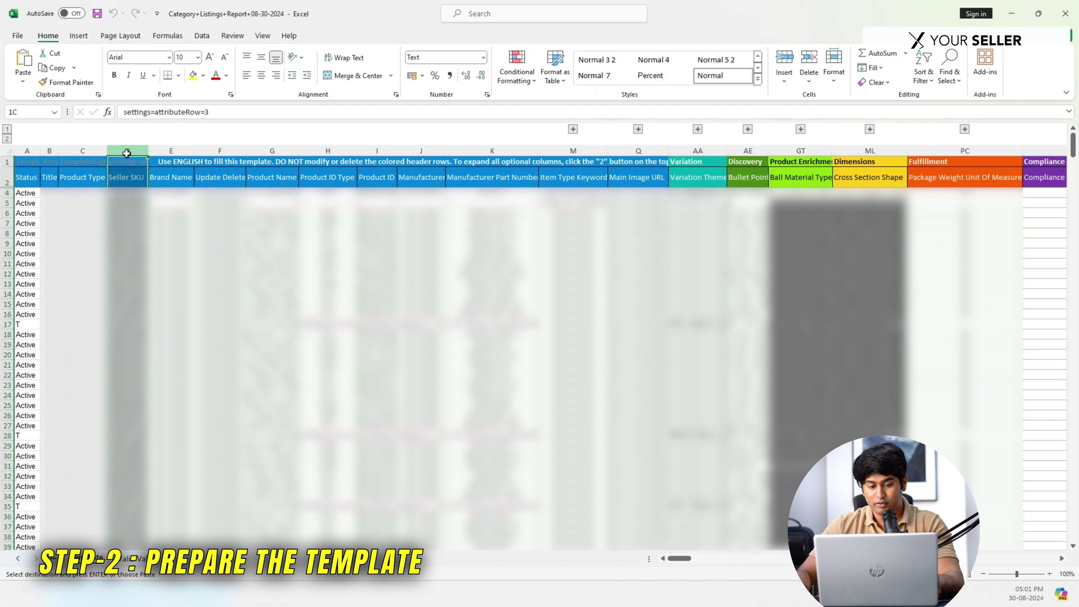
{"action": "left_click_drag", "start_coordinate": [128, 154], "coordinate": [169, 152]}
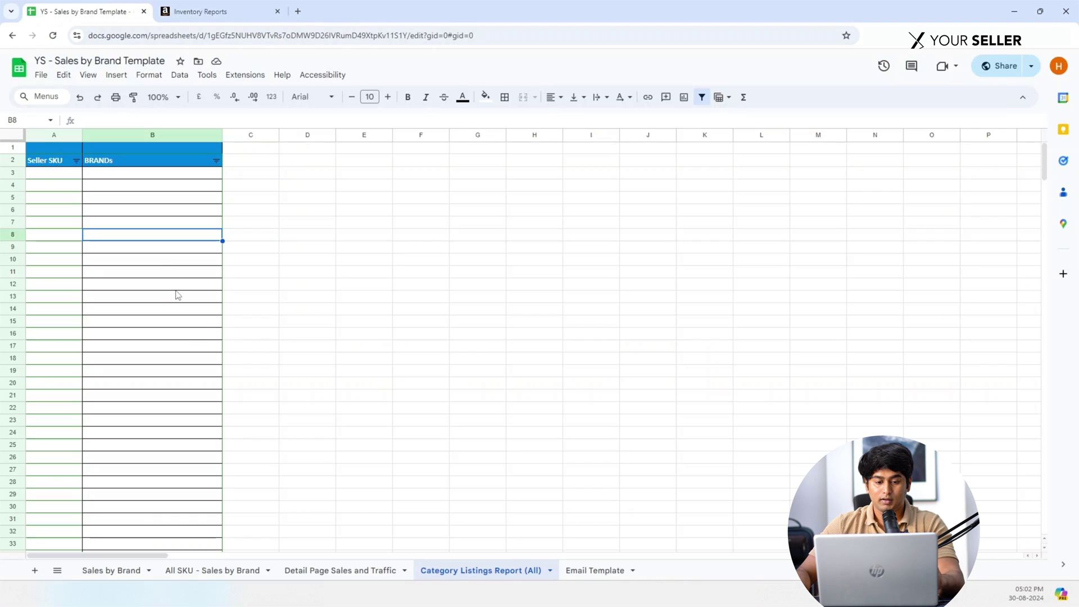
Paste the SKU and brand list at A3 of the Category Listings Report (All) sheet.
{"action": "key", "text": "alt+Tab"}
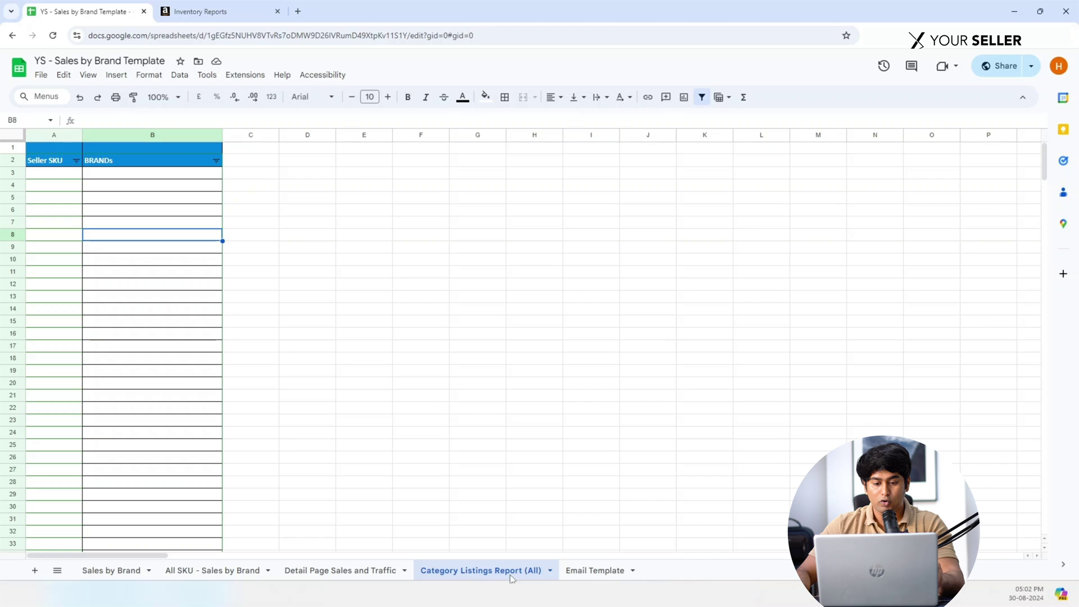
{"action": "left_click", "coordinate": [61, 178]}
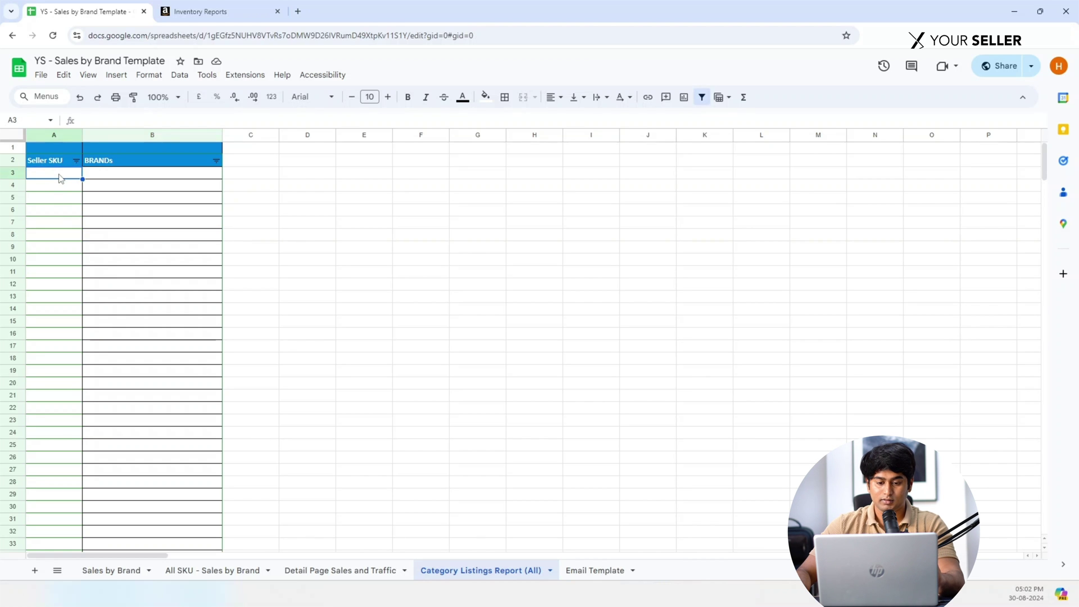
{"action": "key", "text": "ctrl+v"}
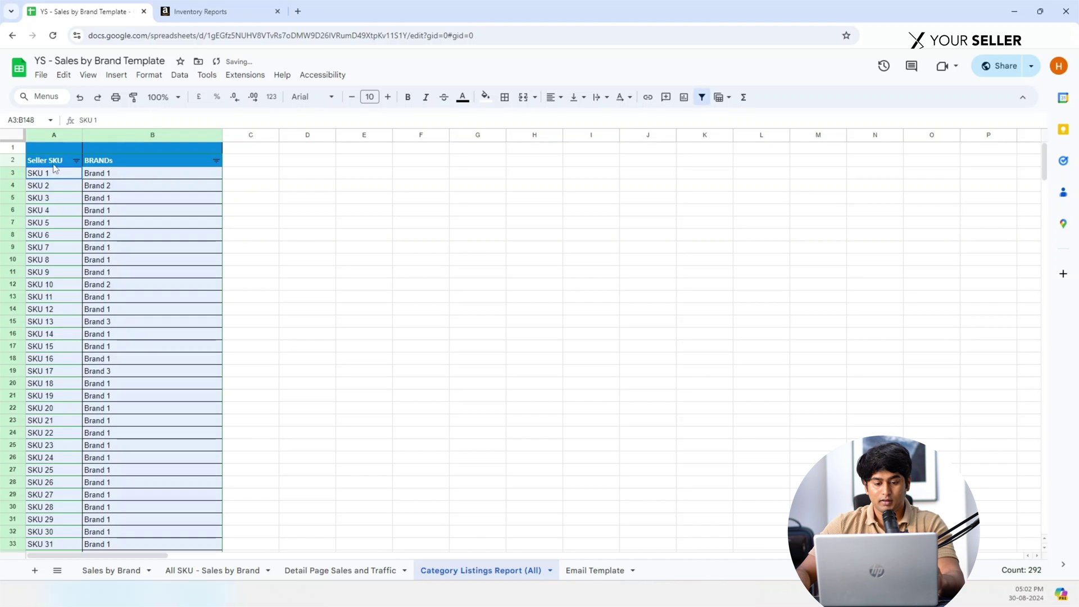
{"action": "left_click_drag", "start_coordinate": [55, 163], "coordinate": [65, 423]}
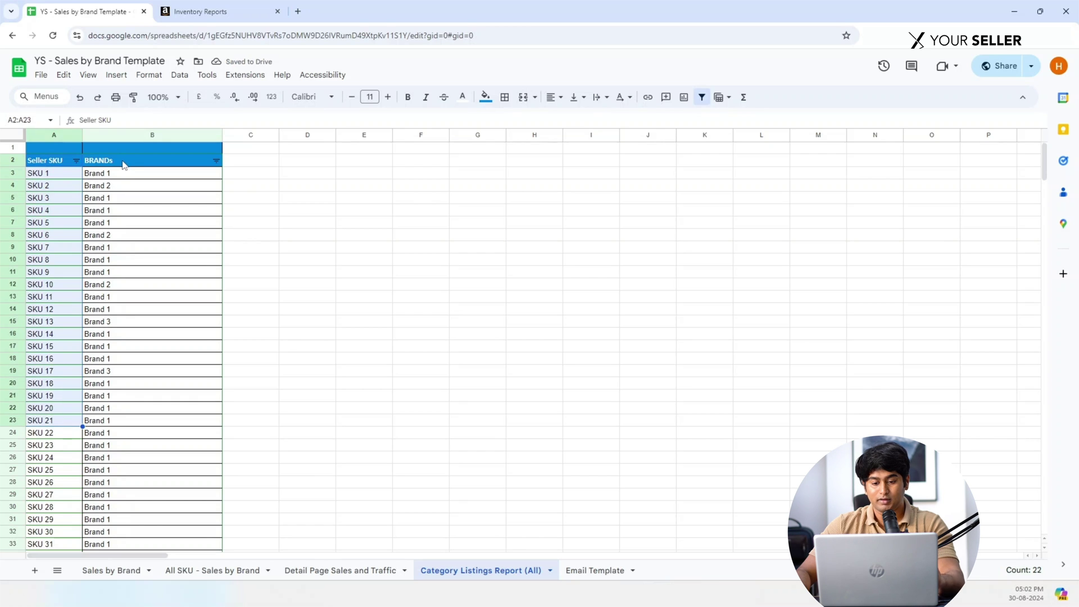
{"action": "left_click_drag", "start_coordinate": [123, 164], "coordinate": [134, 422]}
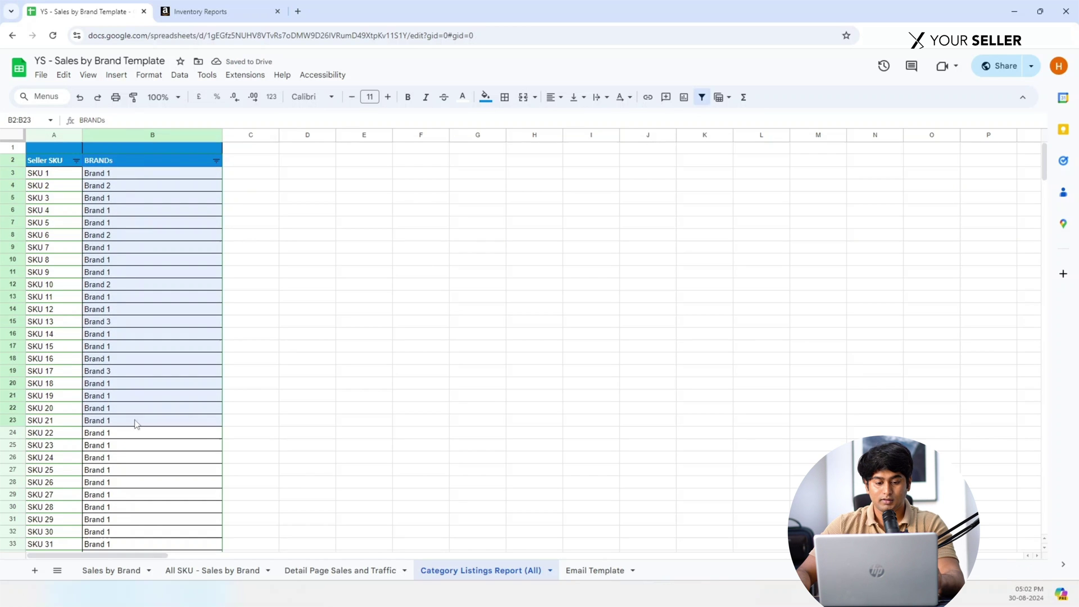
{"action": "left_click", "coordinate": [260, 349]}
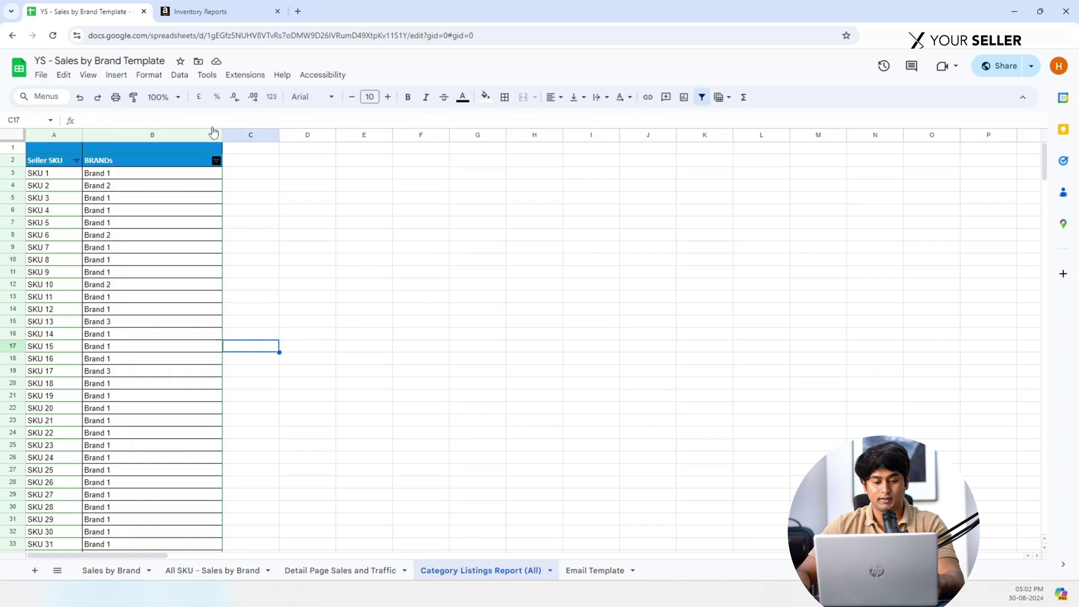
Download the Detail Page Sales and Traffic by ASIN report for 07/29/2024–08/29/2024 as CSV.
{"action": "left_click", "coordinate": [208, 13]}
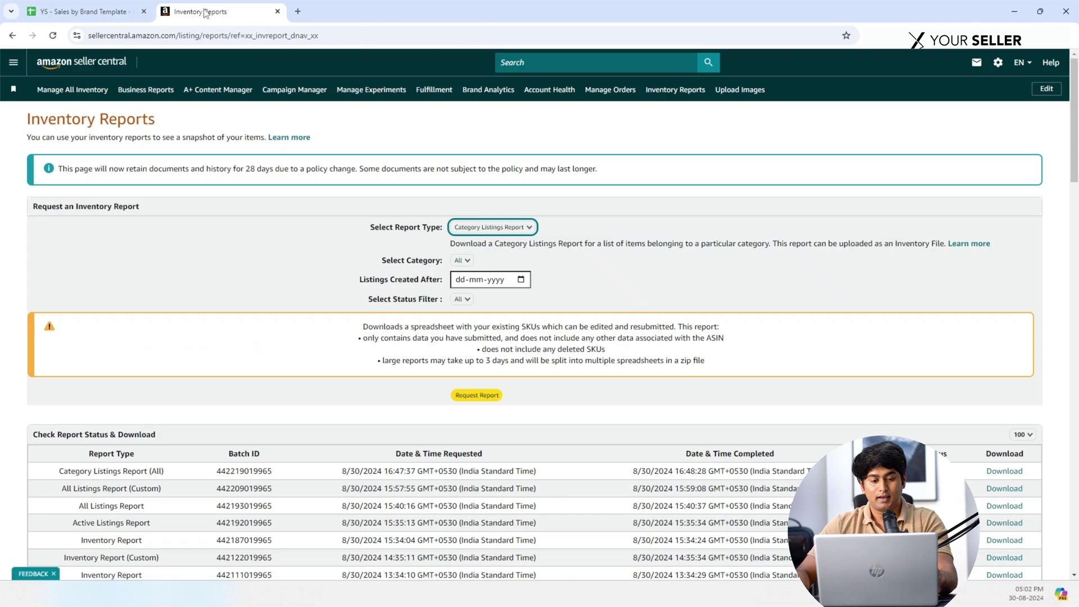
{"action": "left_click", "coordinate": [141, 92]}
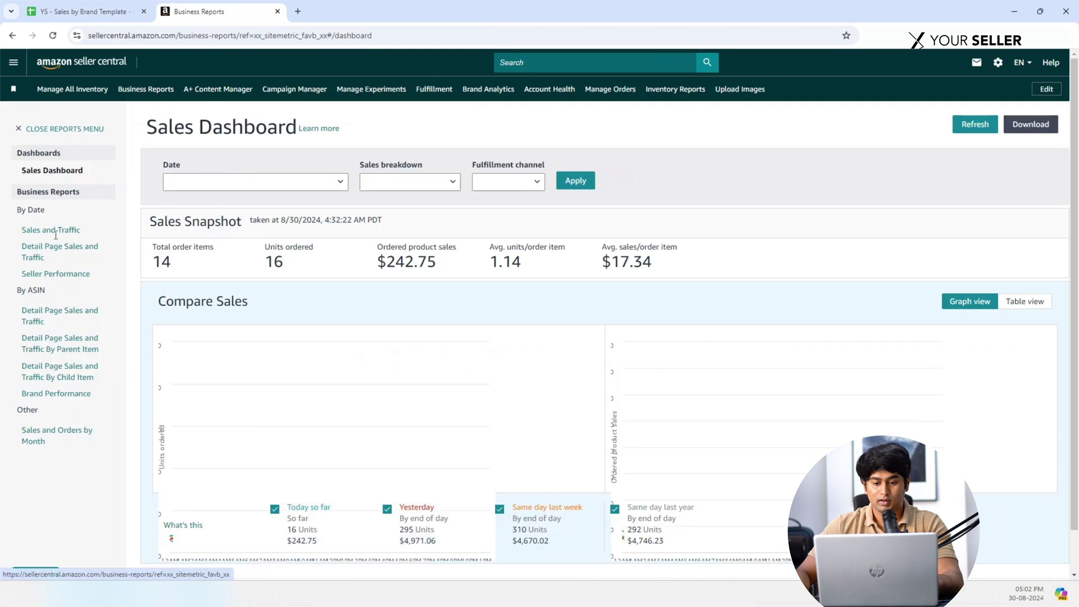
{"action": "left_click", "coordinate": [48, 318]}
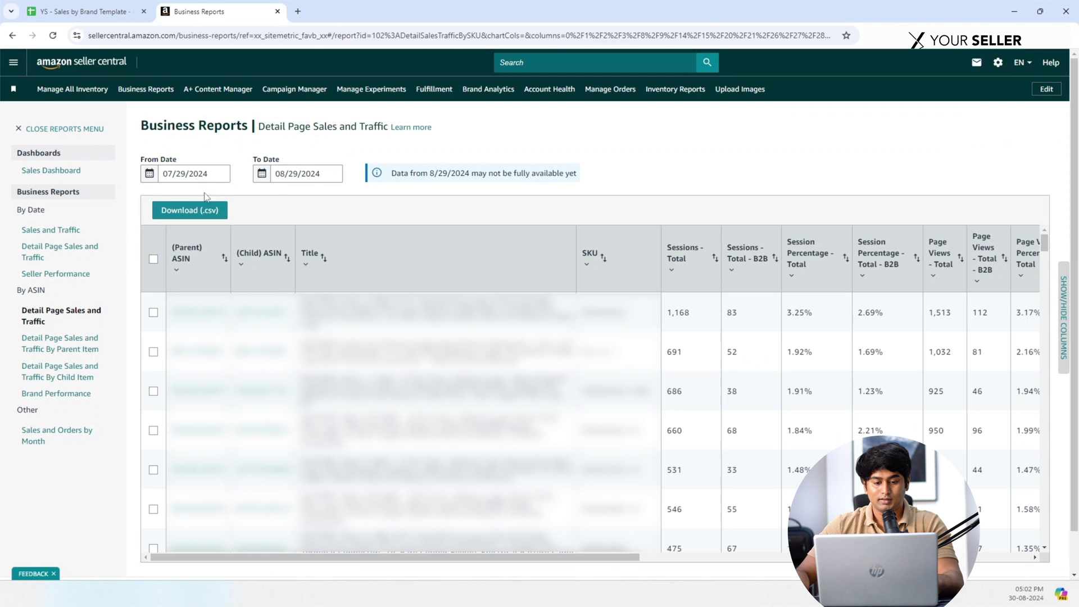
{"action": "left_click", "coordinate": [180, 175]}
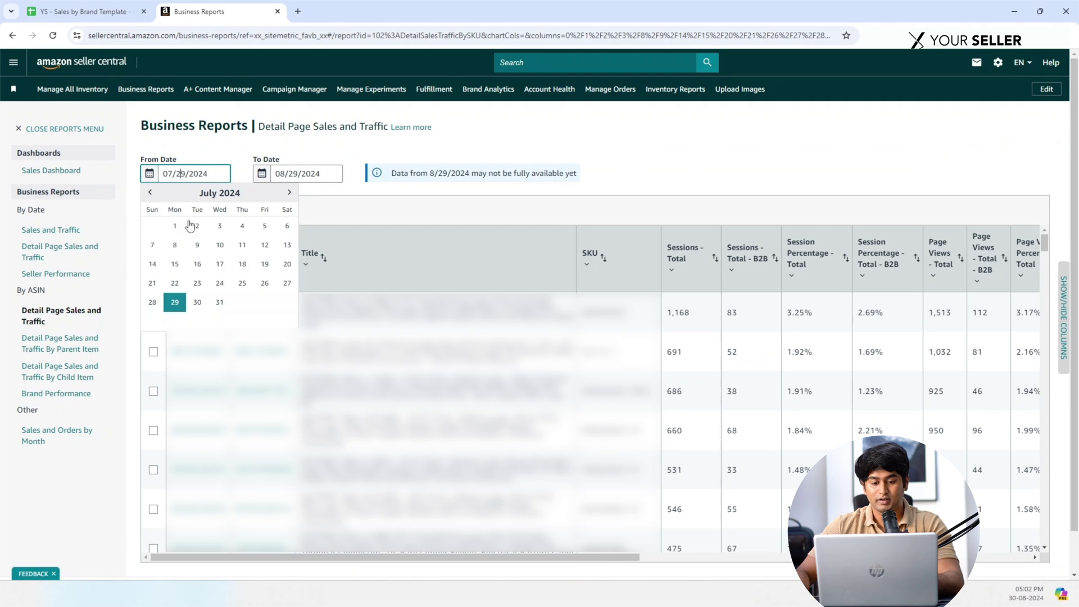
{"action": "left_click", "coordinate": [289, 172]}
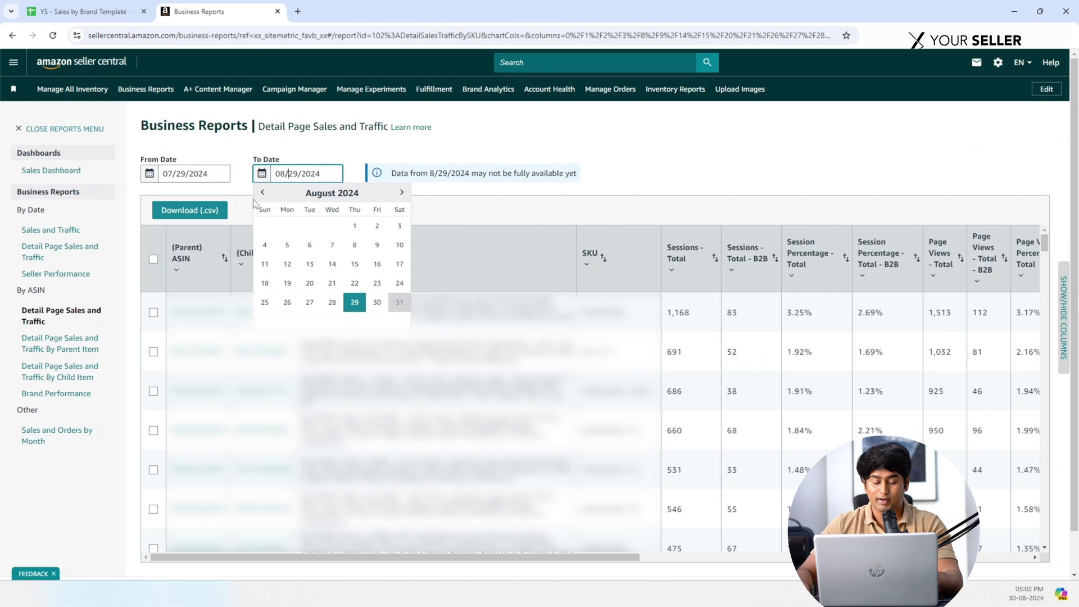
{"action": "left_click", "coordinate": [325, 157]}
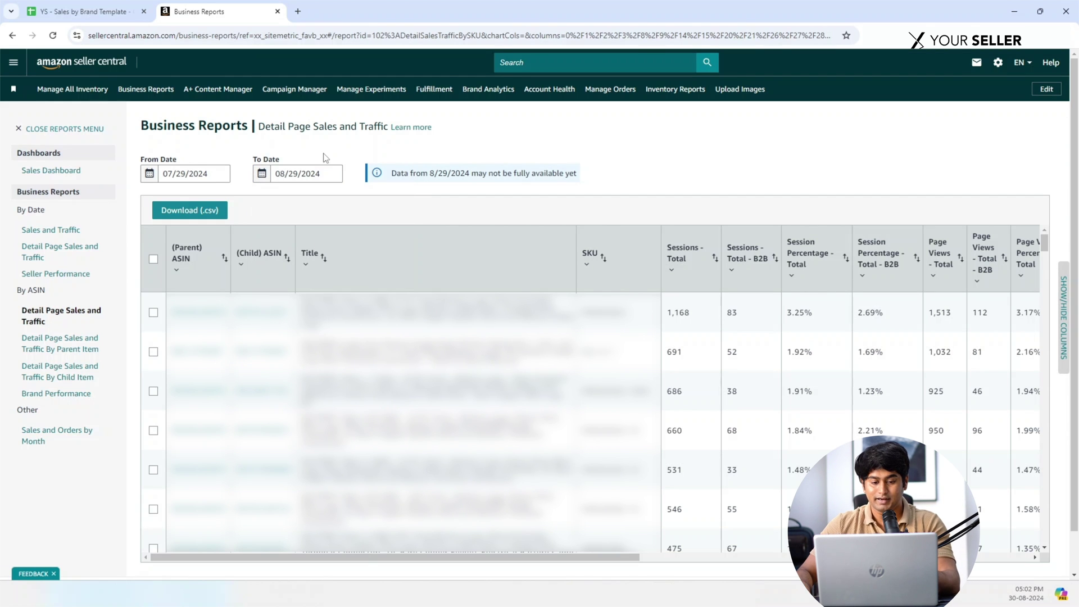
{"action": "left_click", "coordinate": [184, 218]}
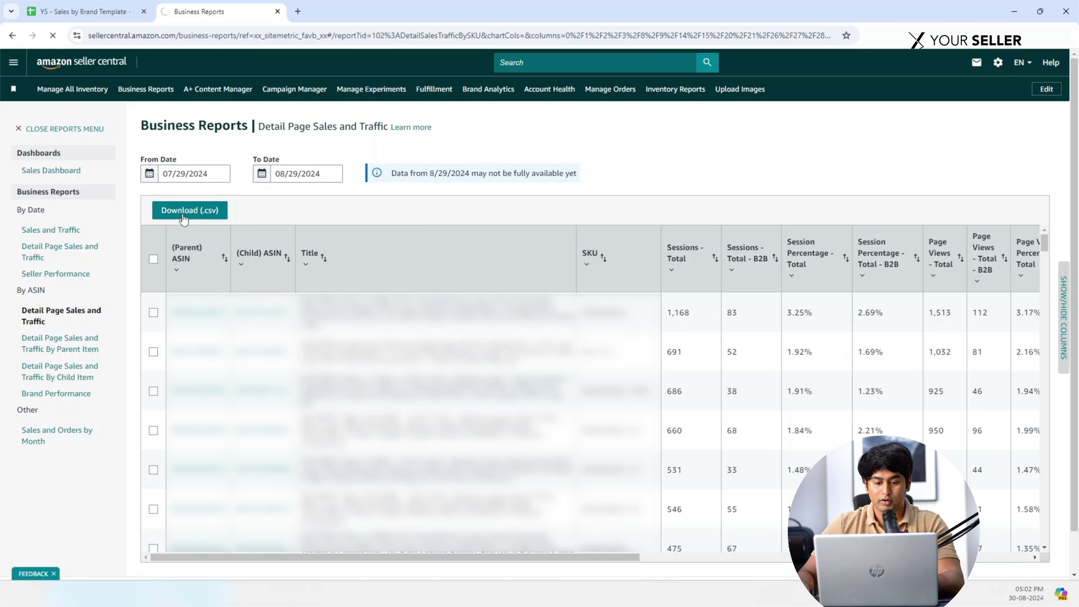
Copy columns O and T from the BusinessReport-8-30-24 CSV in Excel, then return to the Sheets template.
{"action": "key", "text": "alt+Tab"}
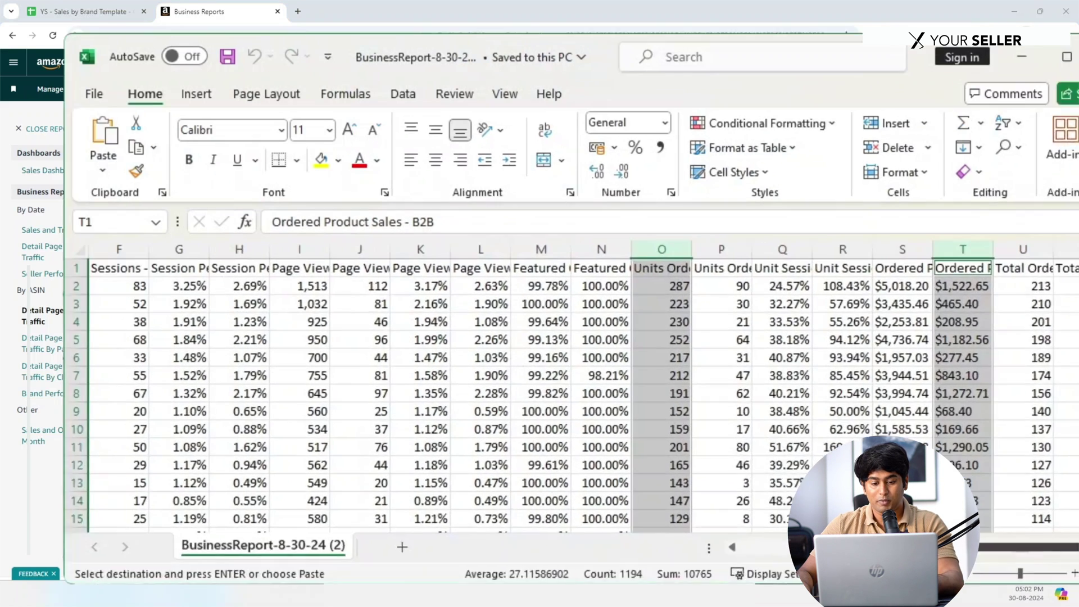
{"action": "left_click_drag", "start_coordinate": [753, 463], "coordinate": [659, 461]}
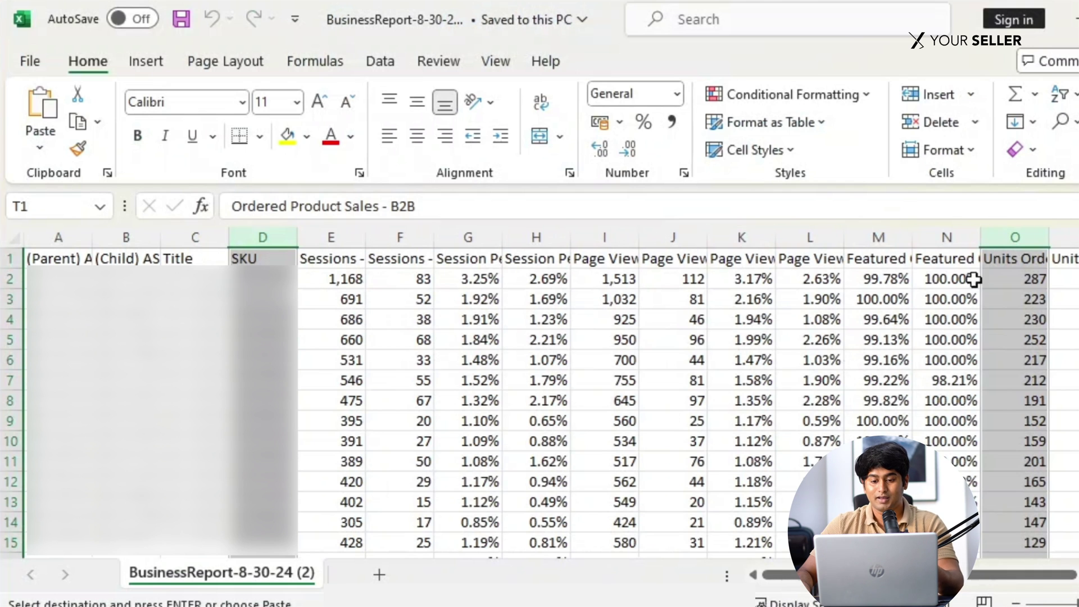
{"action": "scroll", "coordinate": [1073, 357], "scroll_direction": "right", "scroll_amount": 3}
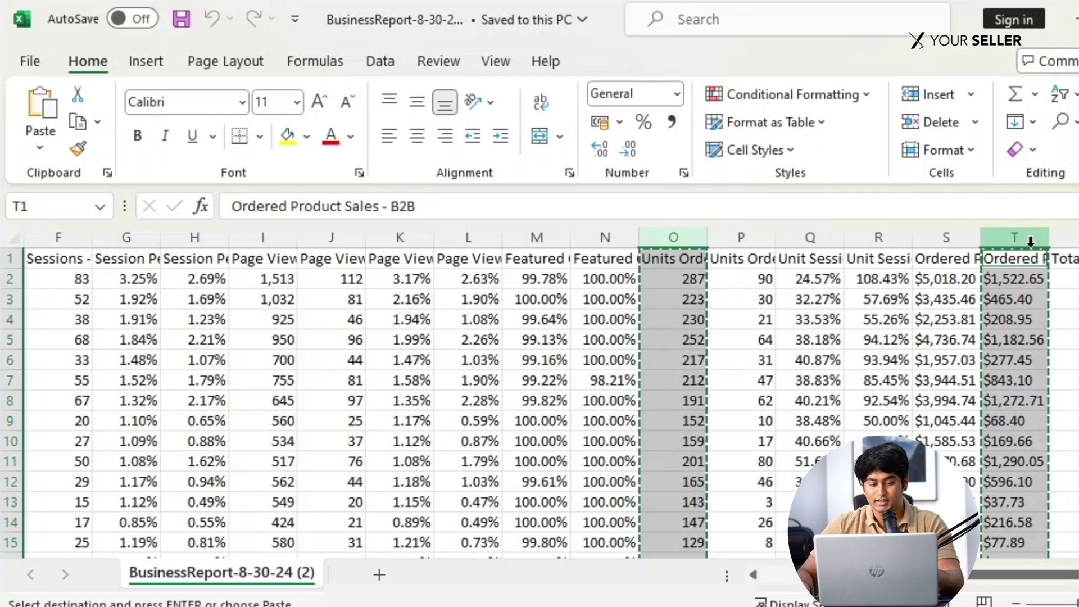
{"action": "key", "text": "alt+Tab"}
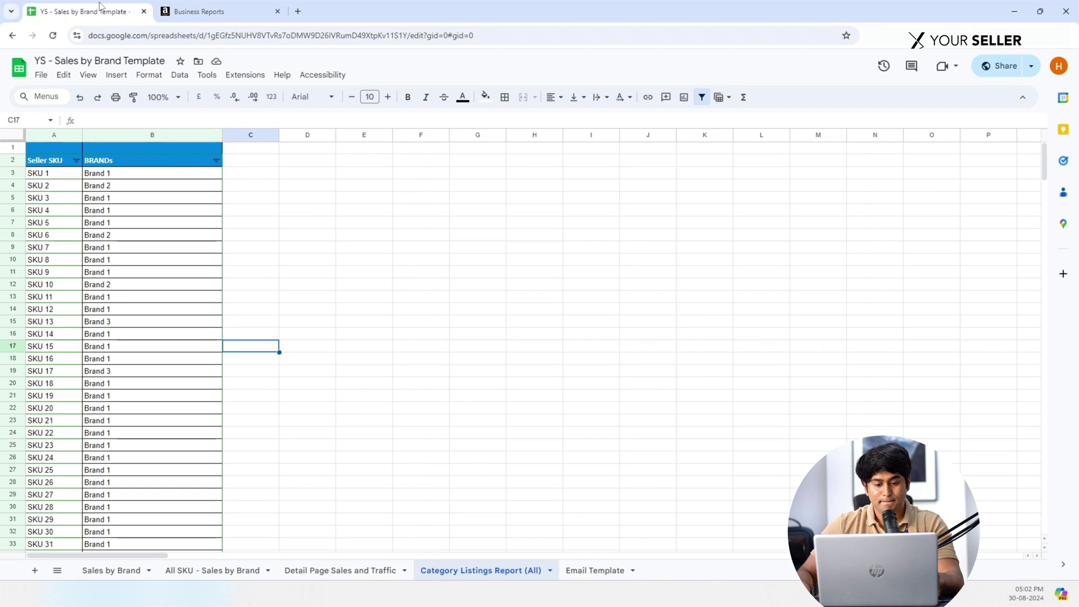
Paste the sales data at A2 of the Detail Page Sales and Traffic sheet and check the sales column's number format.
{"action": "left_click", "coordinate": [336, 570]}
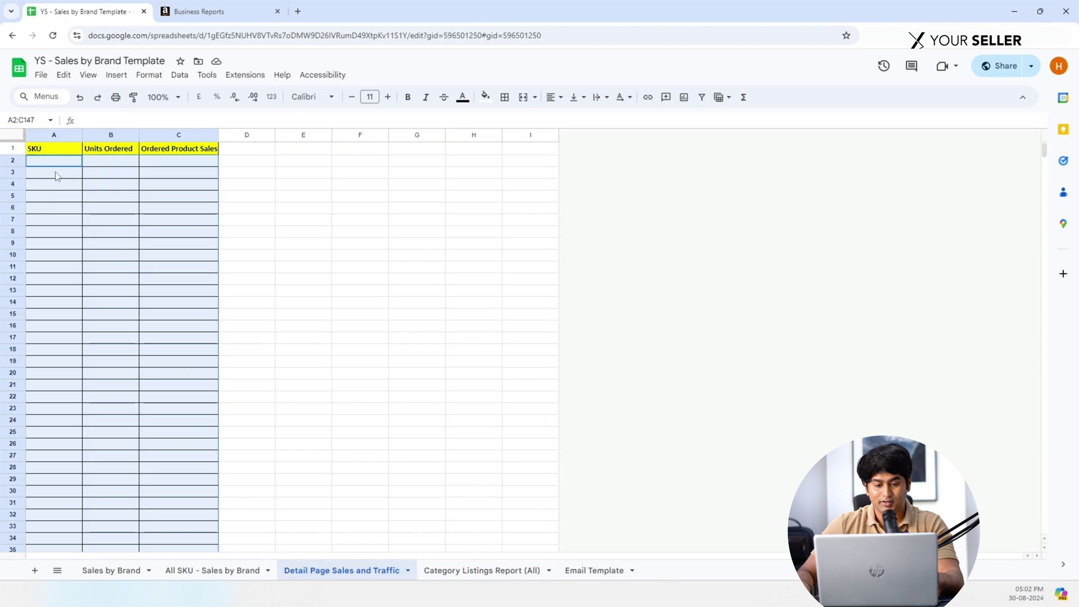
{"action": "left_click", "coordinate": [56, 165]}
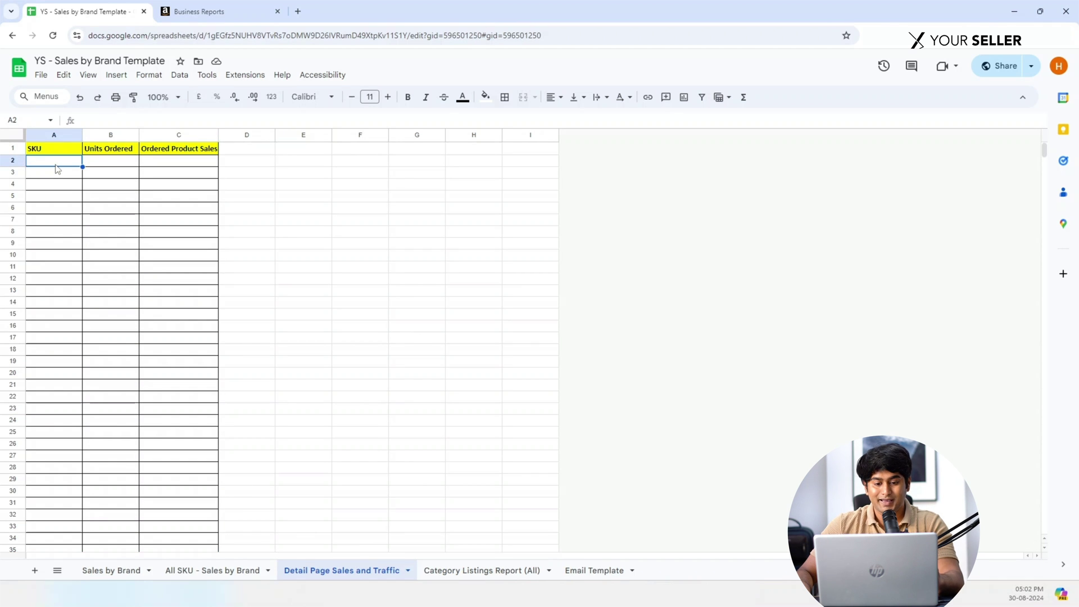
{"action": "key", "text": "ctrl+v"}
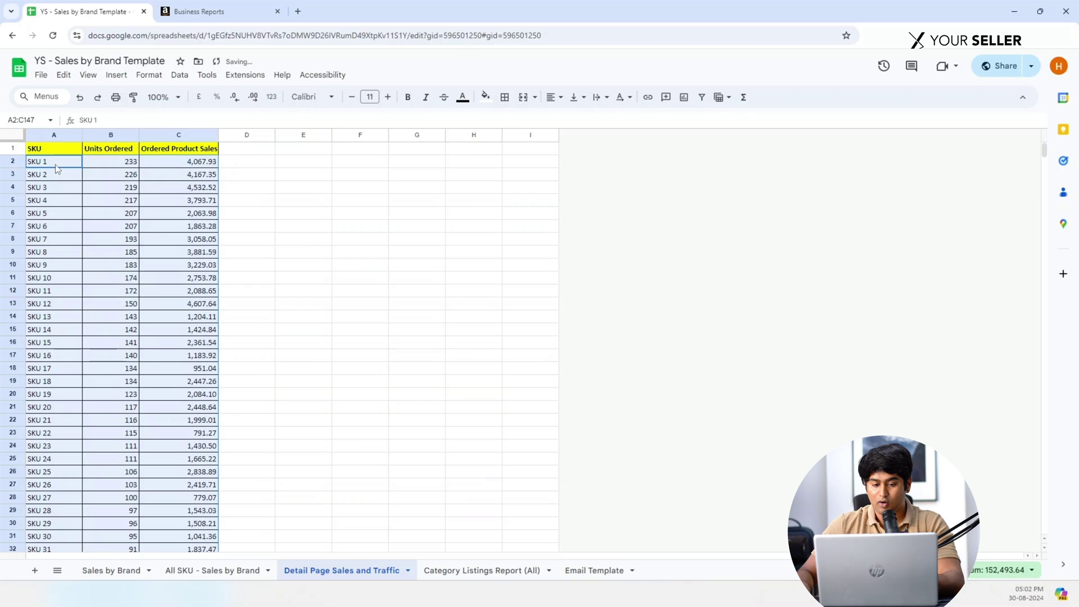
{"action": "left_click", "coordinate": [174, 132]}
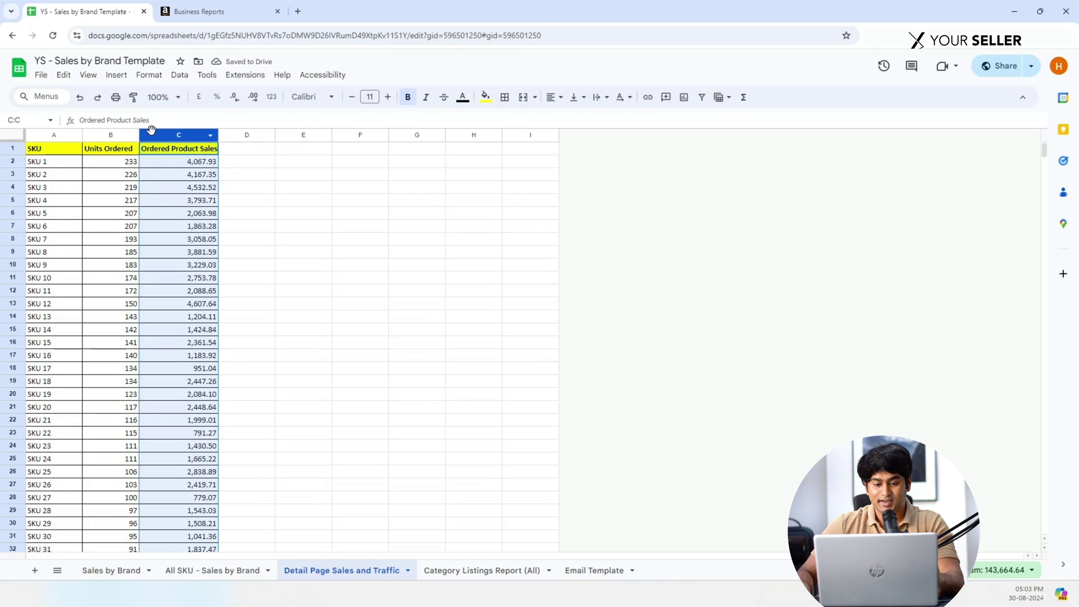
{"action": "left_click", "coordinate": [149, 74]}
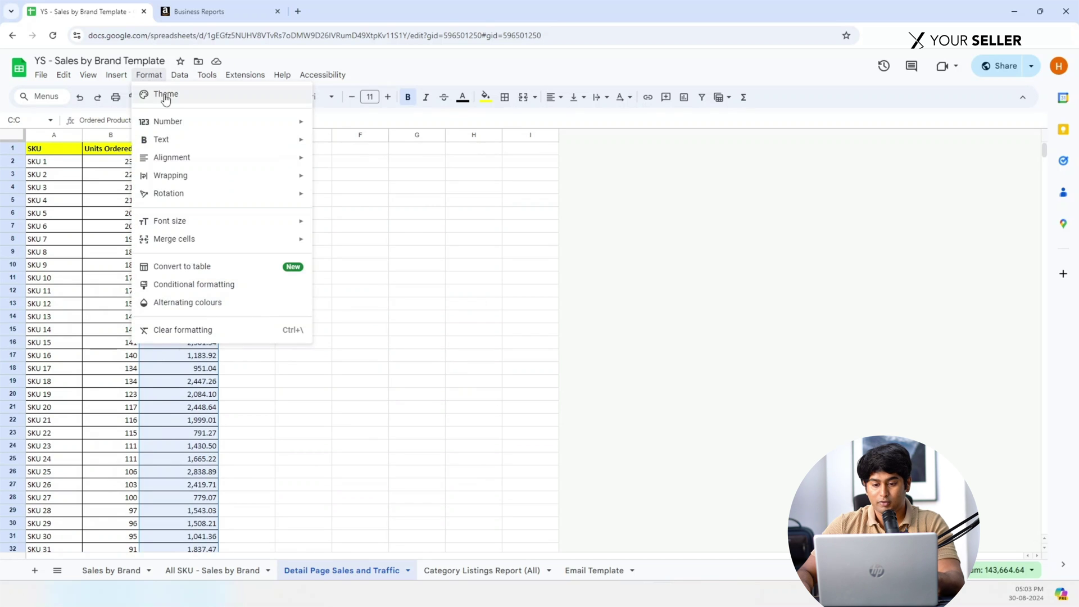
{"action": "mouse_move", "coordinate": [191, 121]}
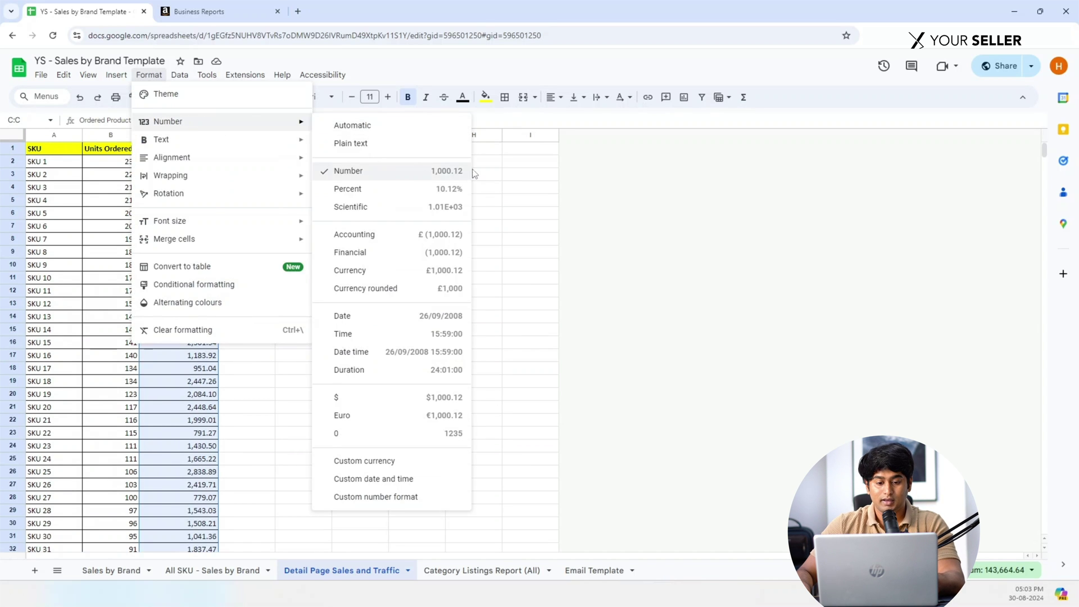
{"action": "left_click", "coordinate": [485, 174]}
Remove every '$' from the Units Ordered and Ordered Product Sales columns with Find and Replace.
{"action": "left_click_drag", "start_coordinate": [113, 137], "coordinate": [160, 135]}
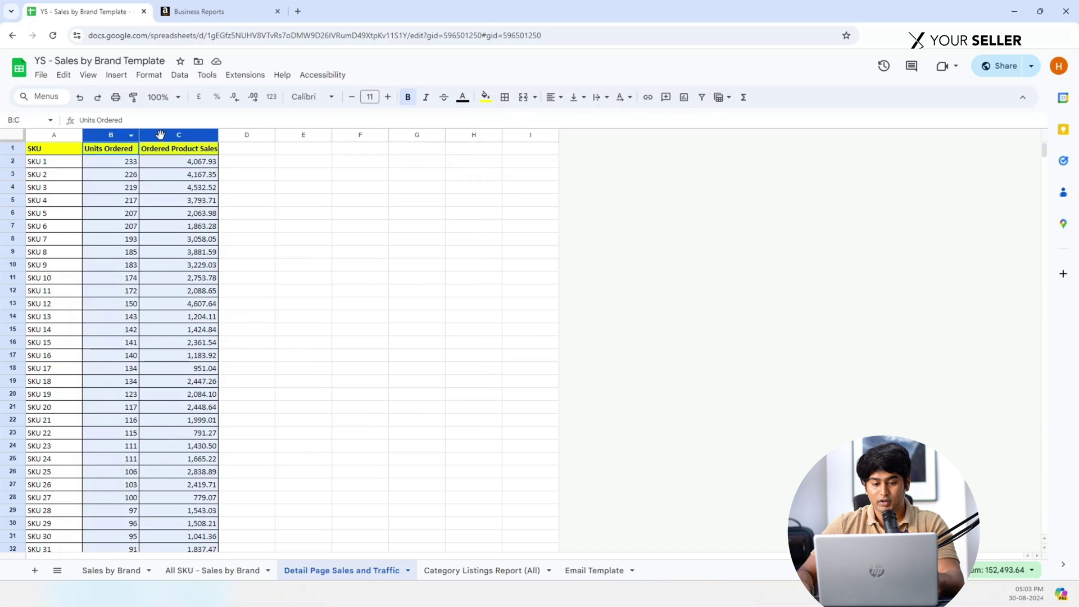
{"action": "key", "text": "ctrl+h"}
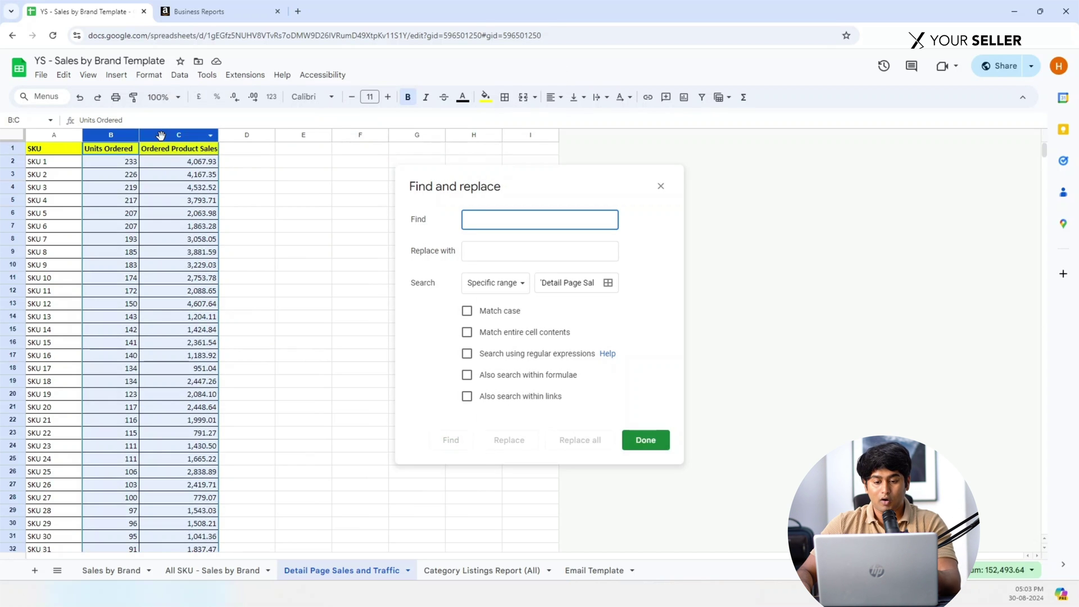
{"action": "type", "text": "$"}
{"action": "left_click", "coordinate": [586, 436]}
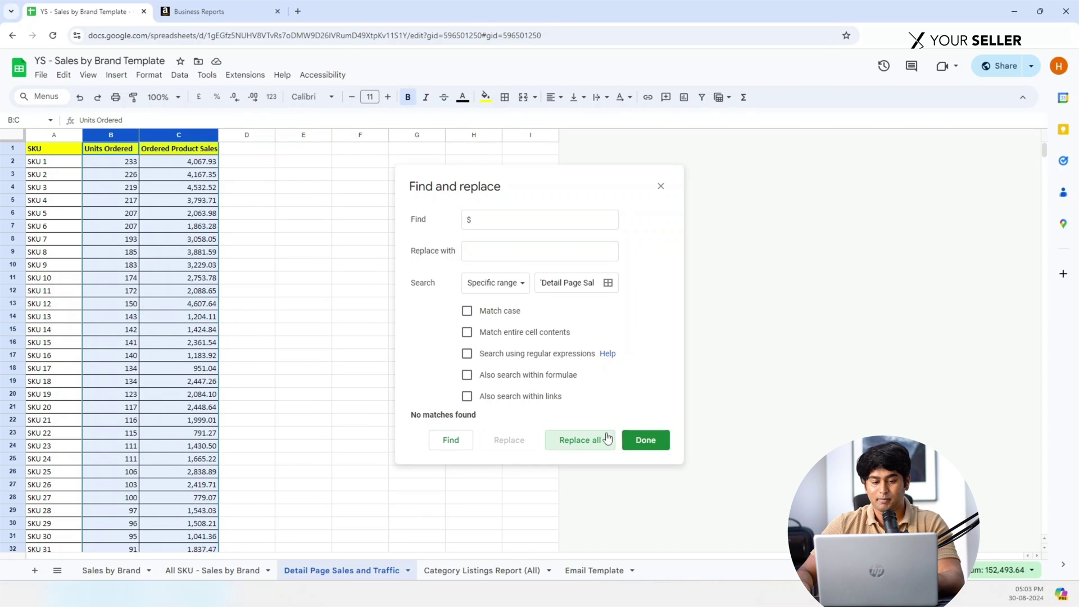
{"action": "left_click", "coordinate": [643, 440]}
{"action": "left_click", "coordinate": [329, 371]}
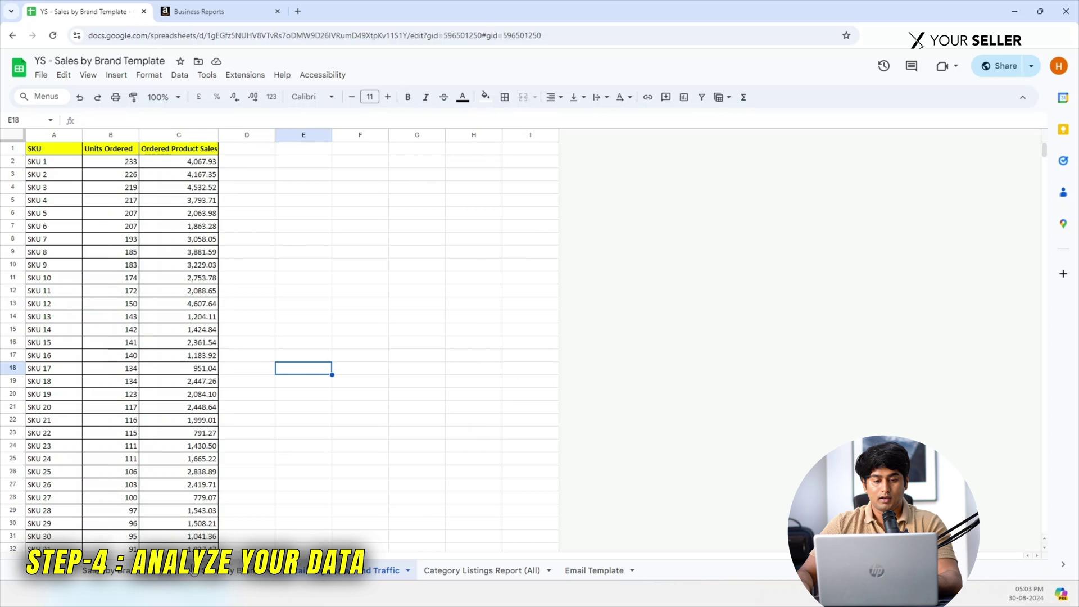
Review SKU brand matches on All SKU - Sales by Brand, then view the Sales by Brand totals.
{"action": "left_click", "coordinate": [194, 570]}
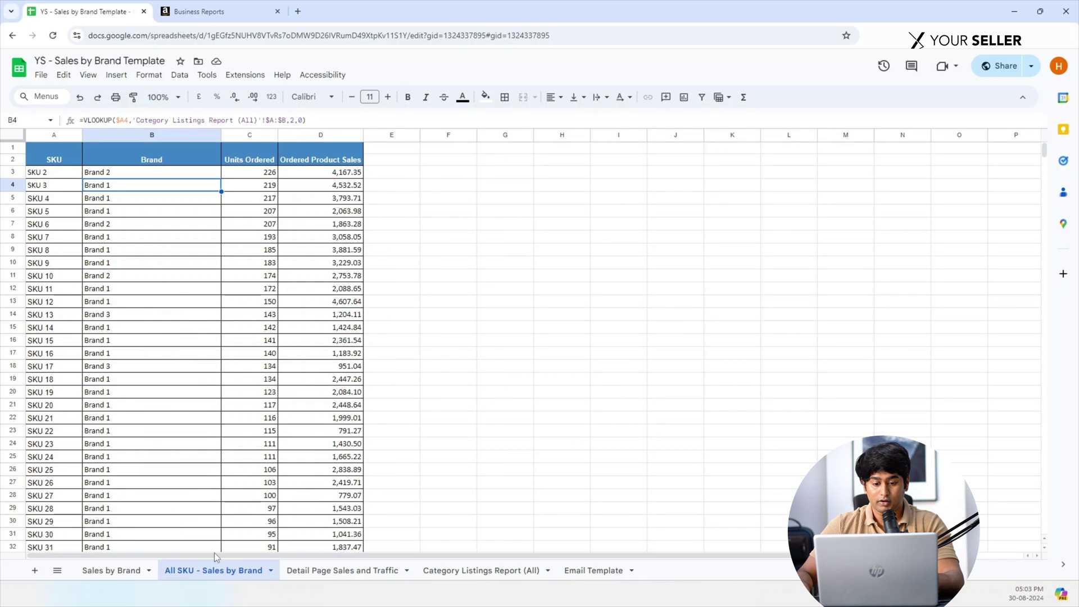
{"action": "left_click_drag", "start_coordinate": [77, 164], "coordinate": [313, 165]}
{"action": "left_click_drag", "start_coordinate": [74, 173], "coordinate": [320, 353]}
{"action": "left_click", "coordinate": [121, 570]}
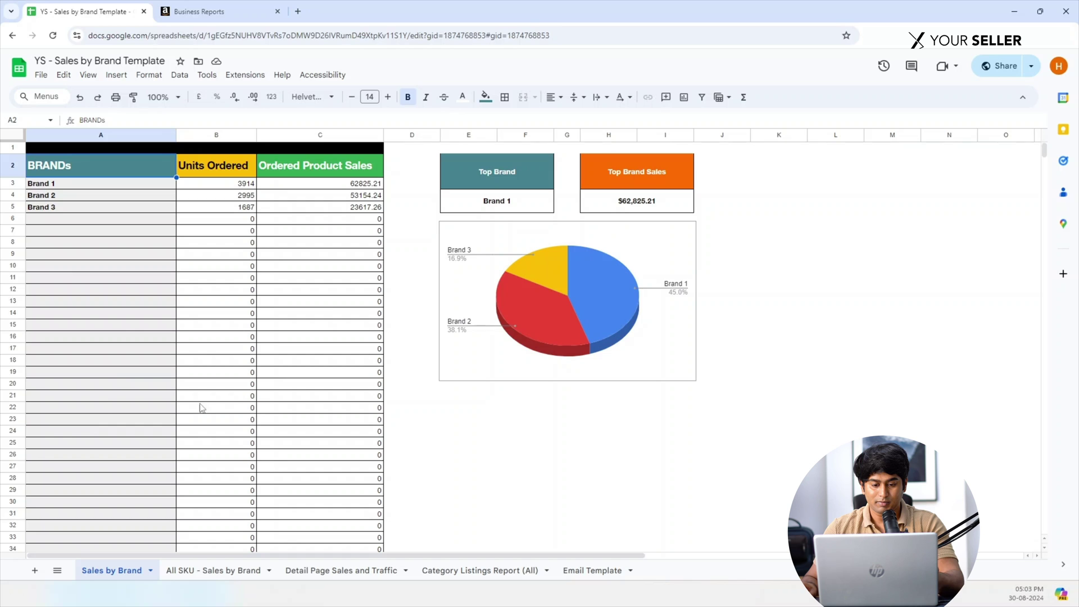
{"action": "left_click", "coordinate": [66, 187]}
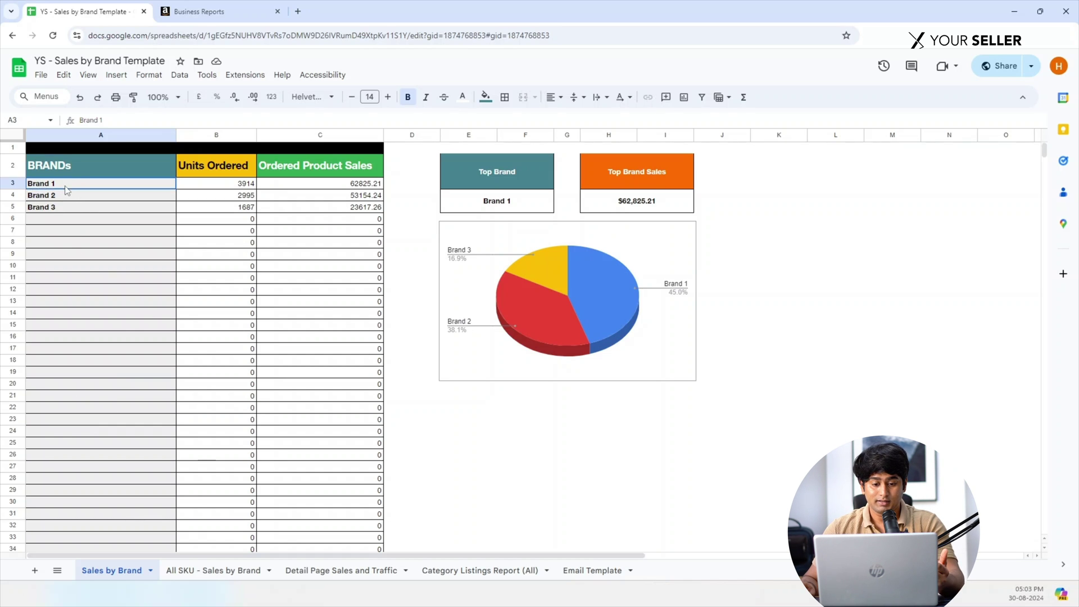
{"action": "left_click", "coordinate": [77, 172]}
{"action": "left_click_drag", "start_coordinate": [84, 178], "coordinate": [100, 211]}
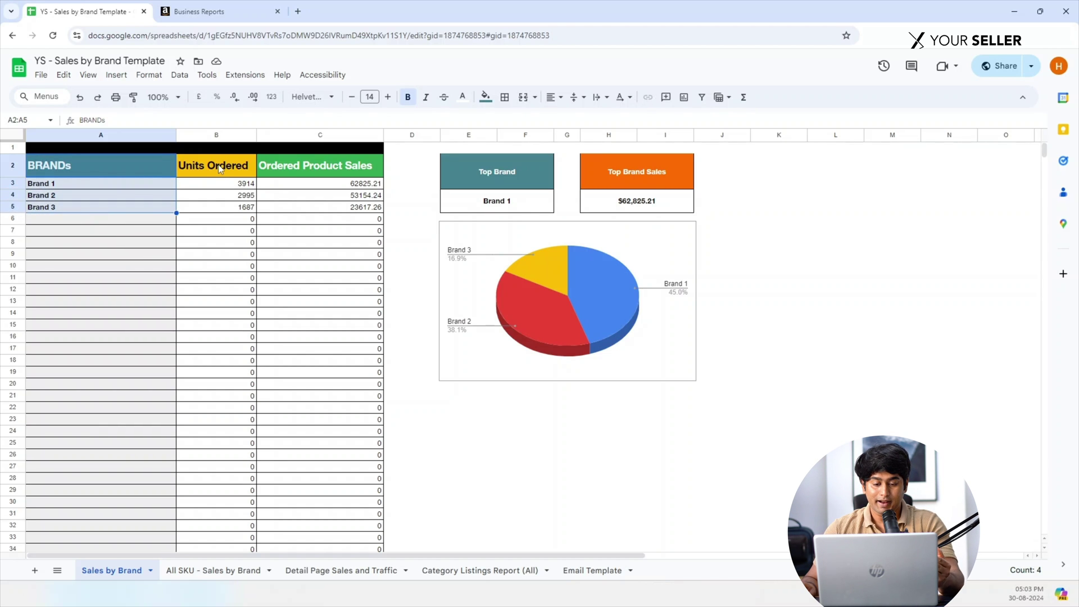
{"action": "left_click_drag", "start_coordinate": [220, 169], "coordinate": [228, 209]}
{"action": "left_click_drag", "start_coordinate": [127, 212], "coordinate": [236, 211]}
{"action": "left_click", "coordinate": [308, 167]}
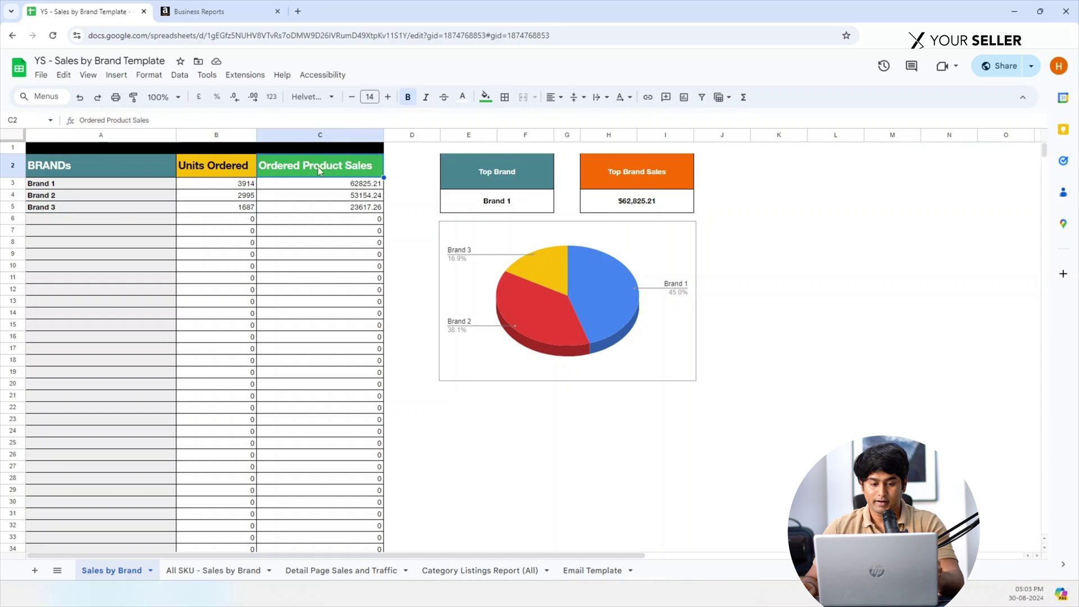
{"action": "left_click_drag", "start_coordinate": [335, 179], "coordinate": [353, 209]}
{"action": "left_click", "coordinate": [492, 171]}
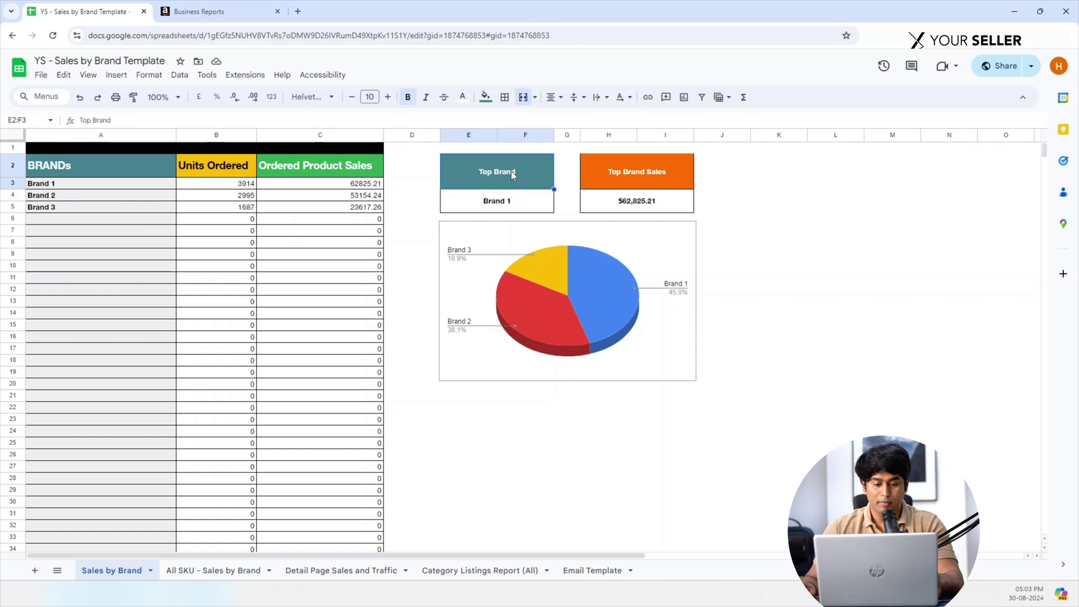
{"action": "left_click", "coordinate": [501, 203]}
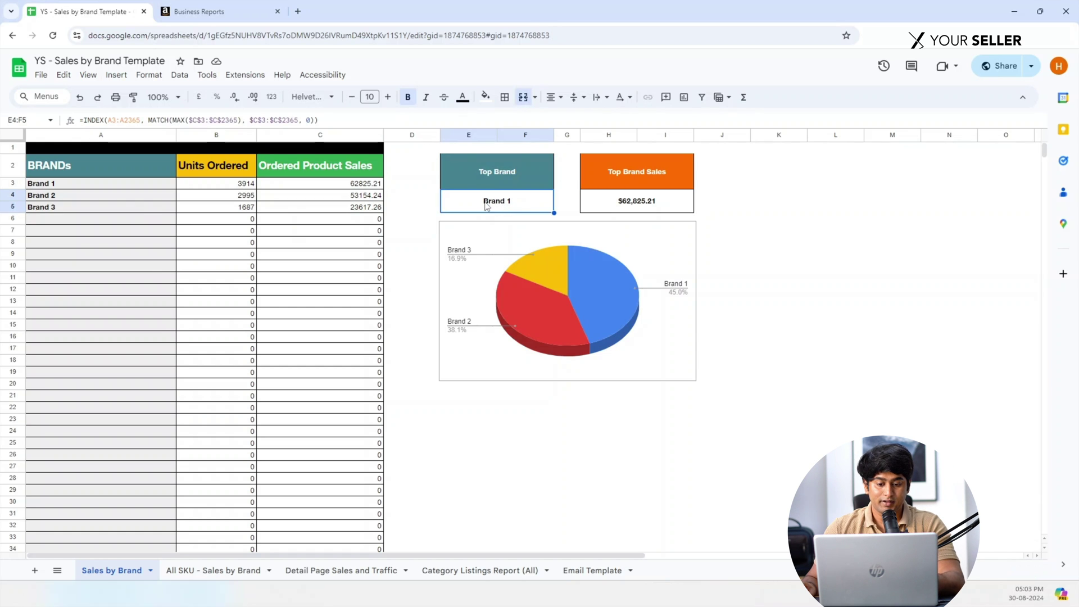
{"action": "left_click", "coordinate": [614, 169]}
{"action": "left_click", "coordinate": [629, 201]}
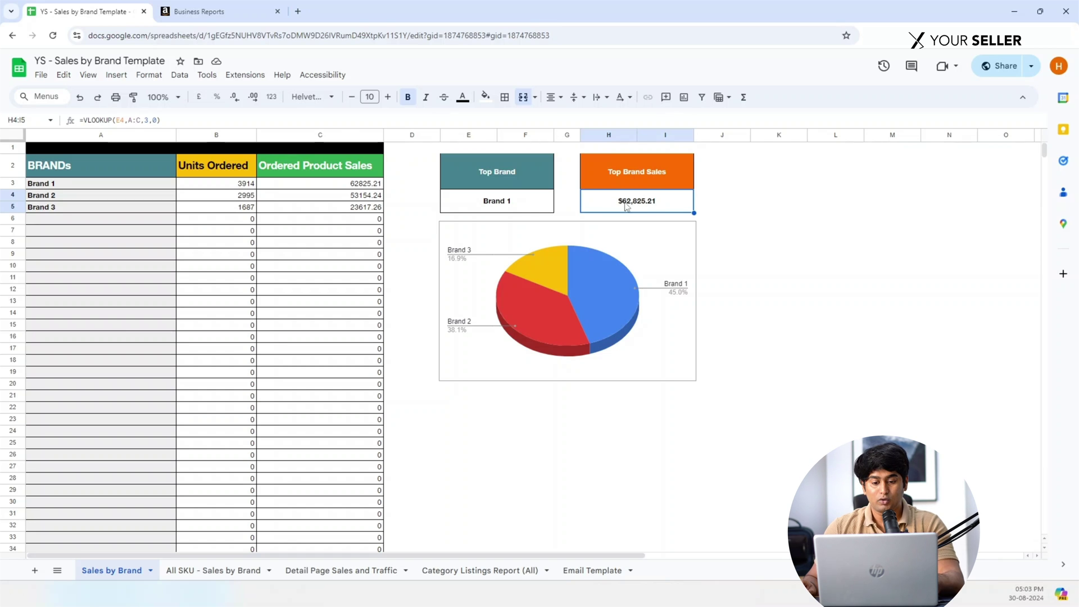
{"action": "left_click", "coordinate": [538, 255]}
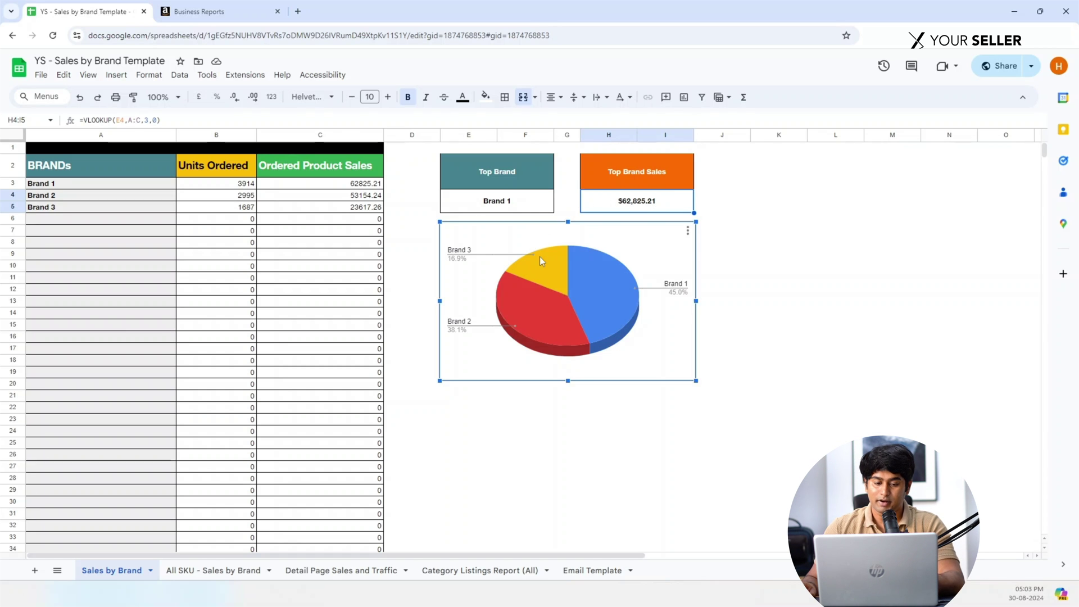